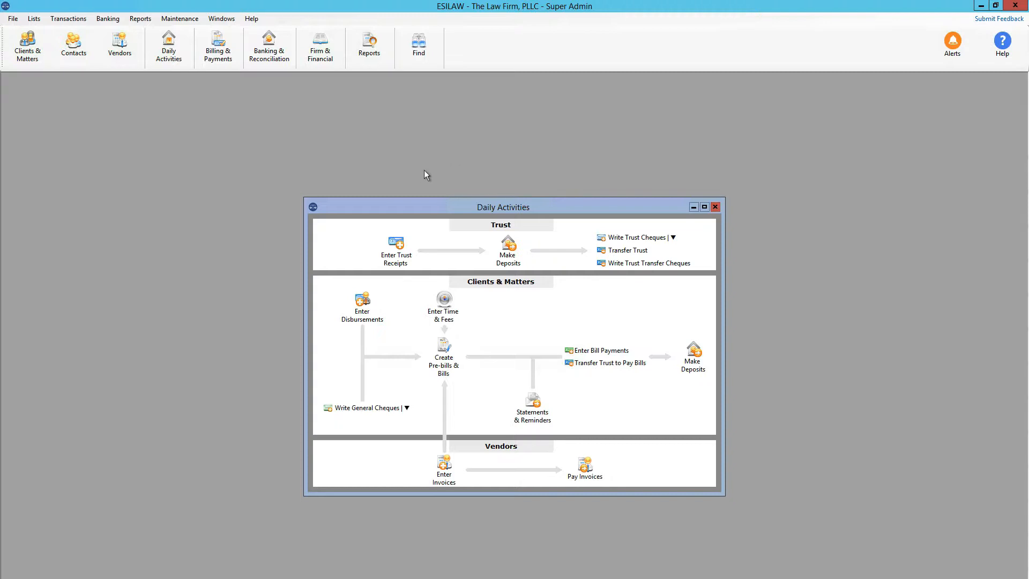
Open the Enter Trust Receipts form, maximize it, and set the receipt amount to 1,000.00
click(395, 249)
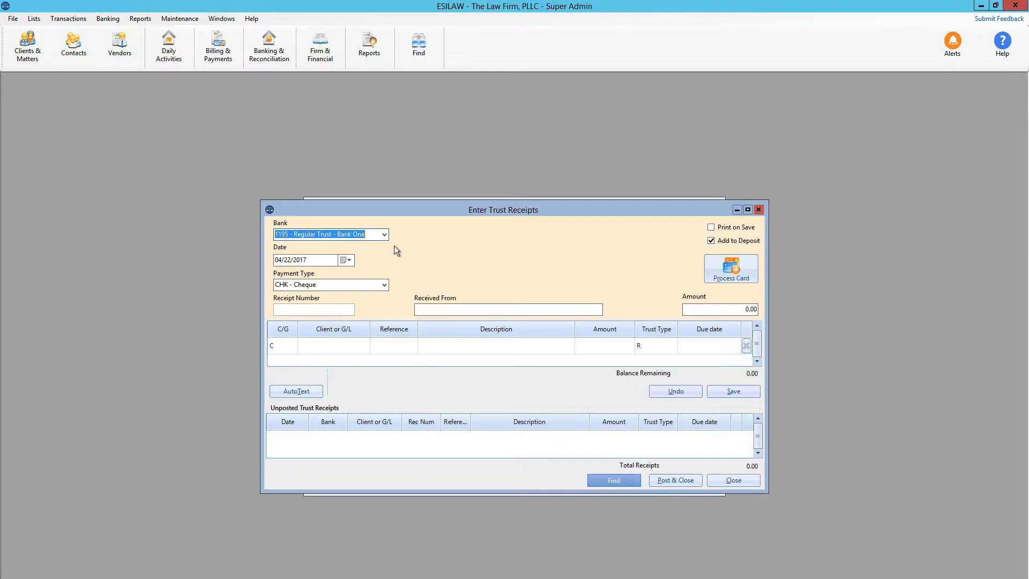
click(748, 211)
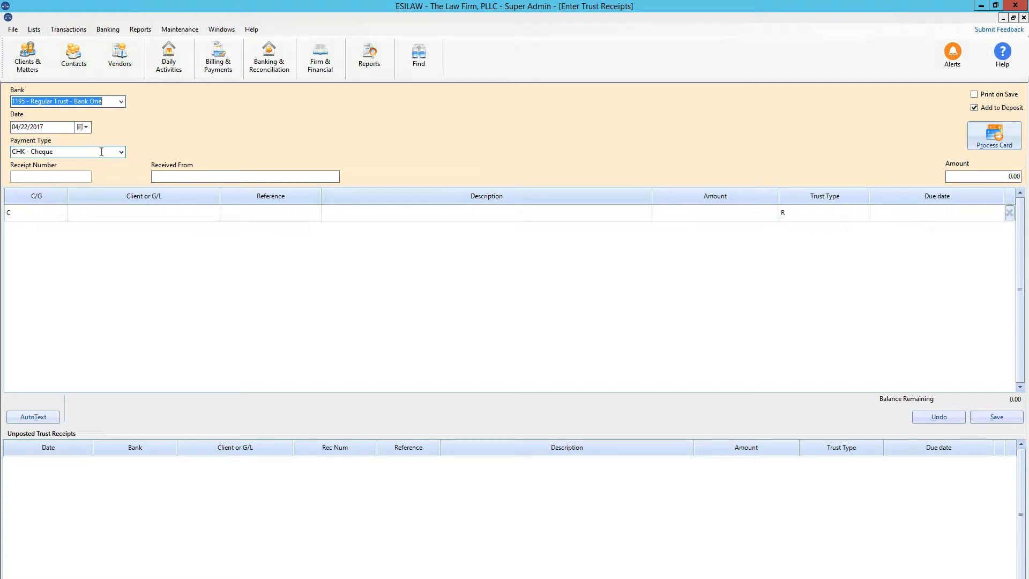
click(1001, 177)
text(1000)
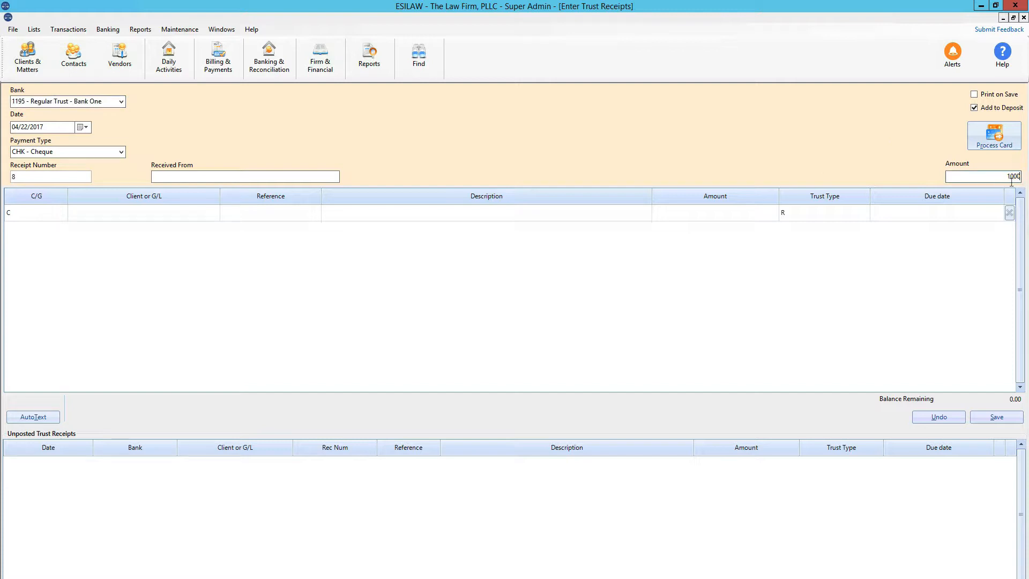
click(986, 176)
Try the Electronic Fund Transfer, Cash and Credit Card payment types on the receipt and return it to Cheque
click(121, 152)
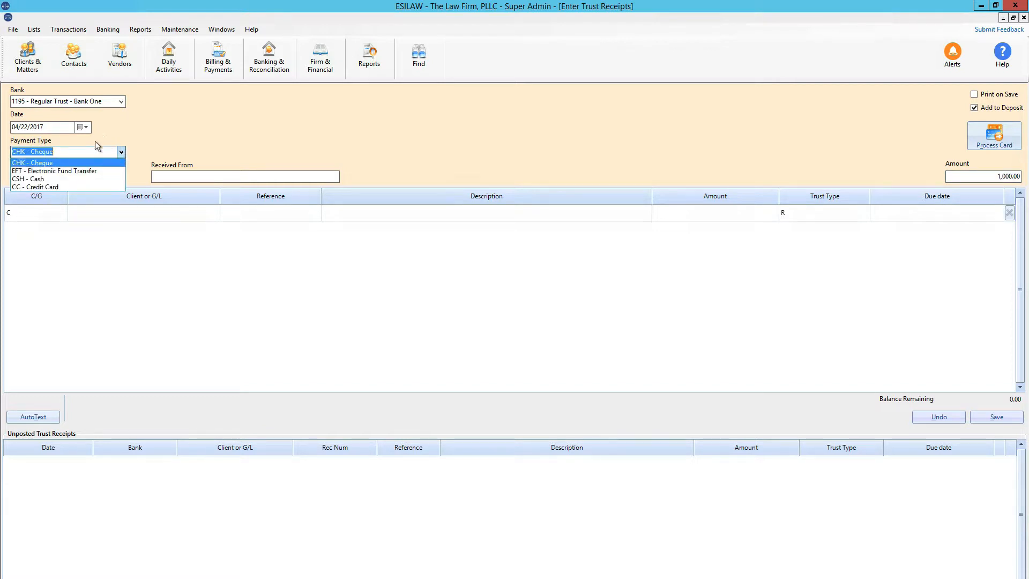
click(65, 163)
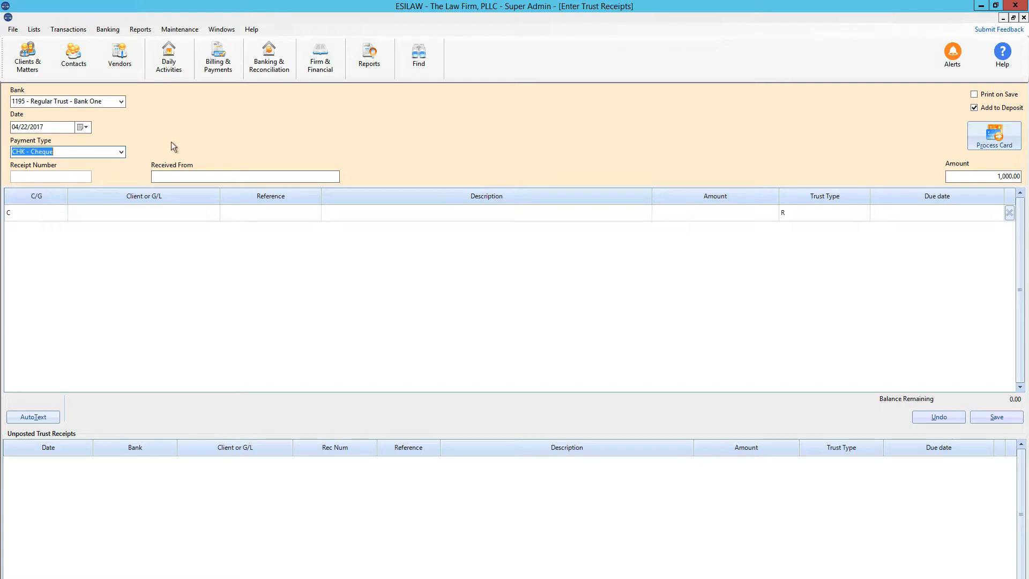
click(121, 152)
click(94, 170)
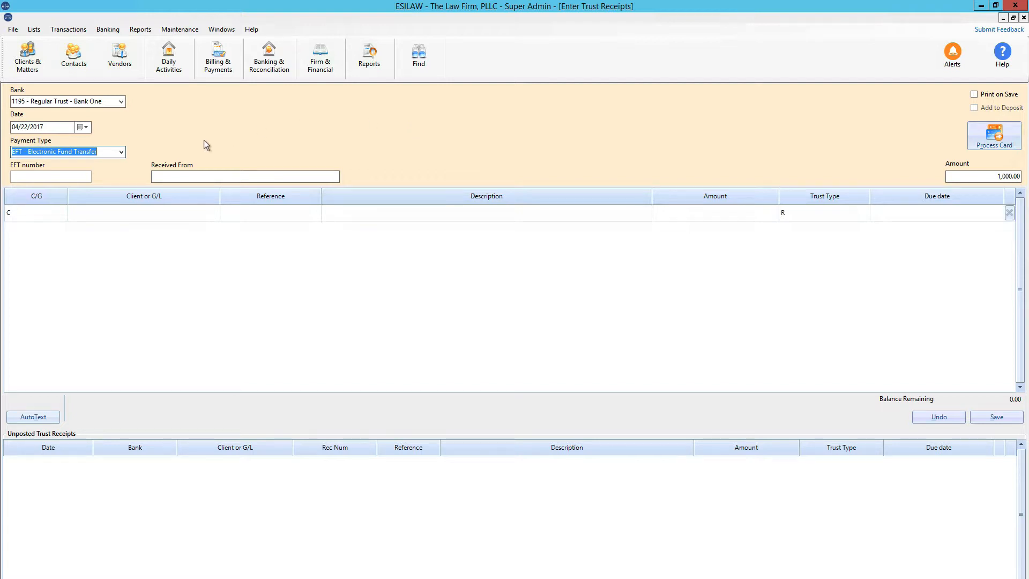
click(121, 151)
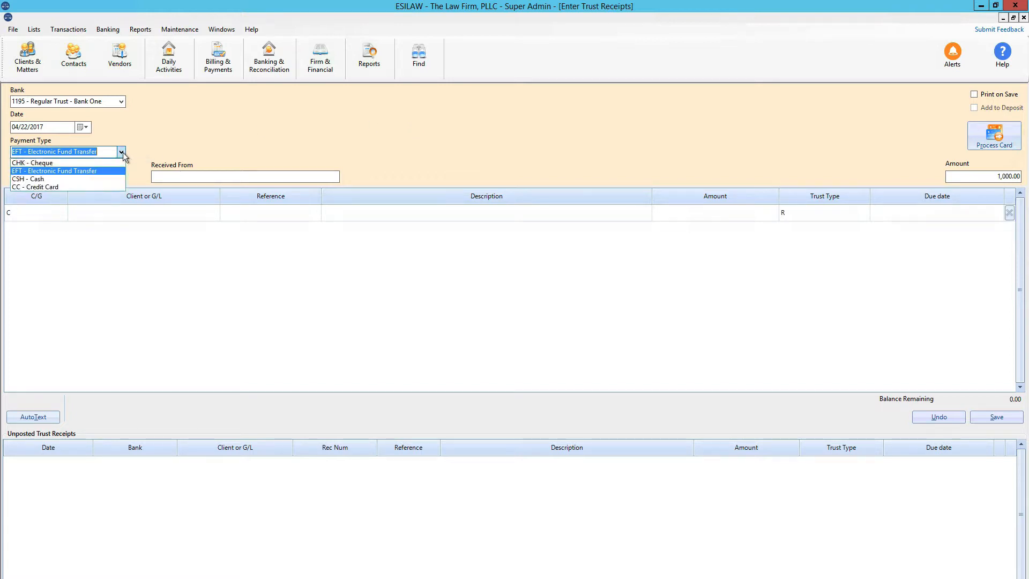
click(72, 179)
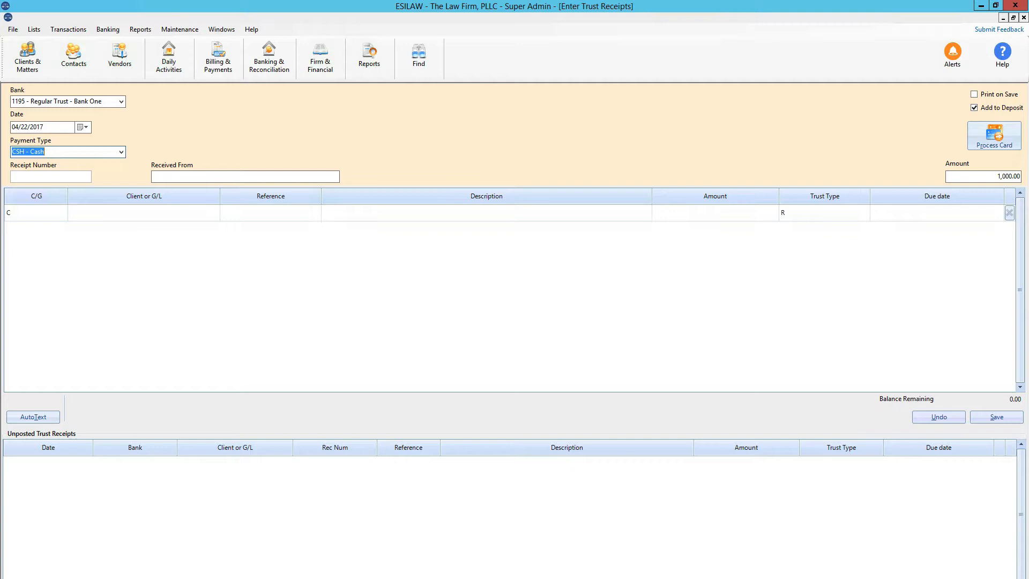
click(121, 151)
click(55, 187)
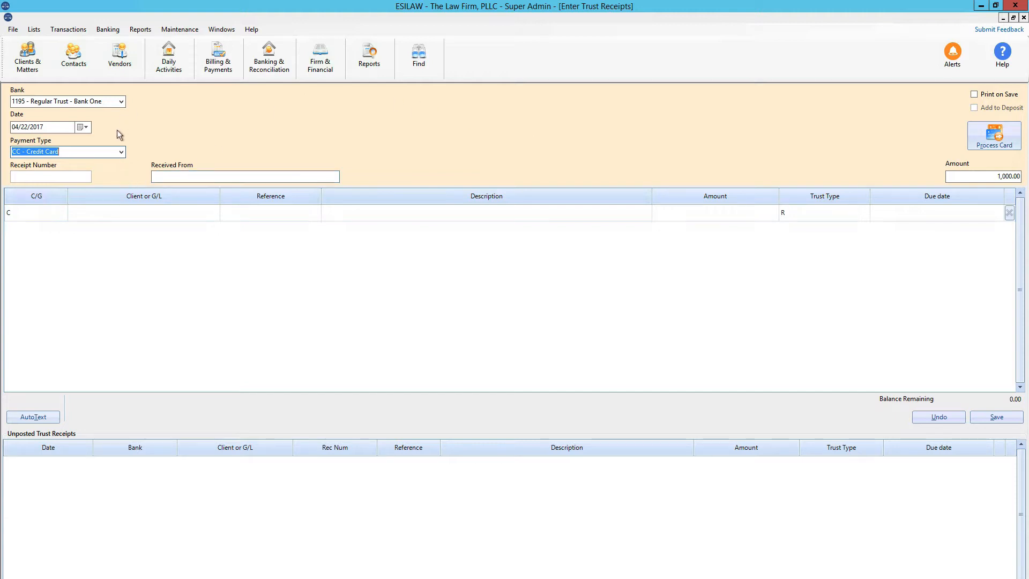
click(121, 152)
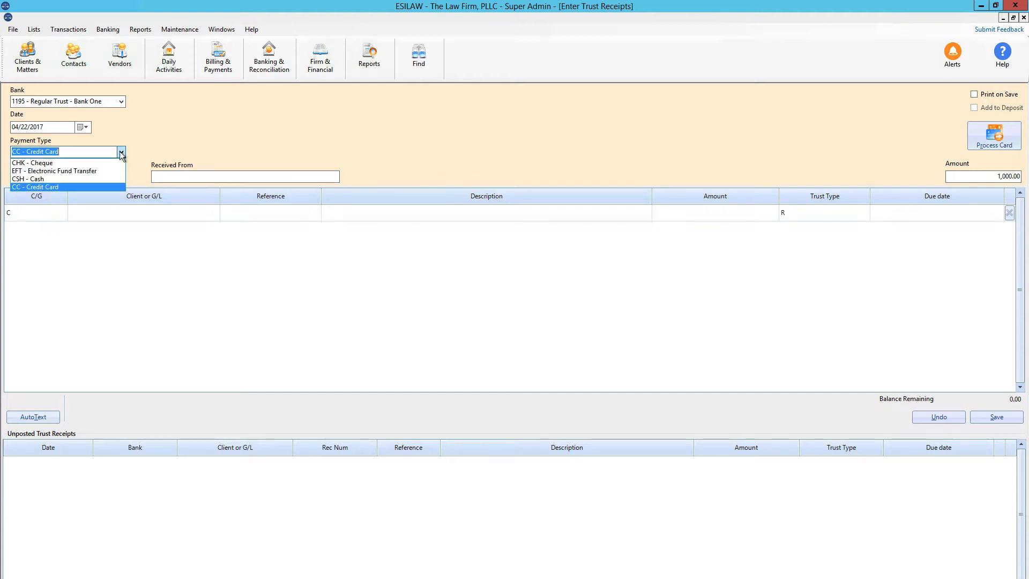
click(48, 163)
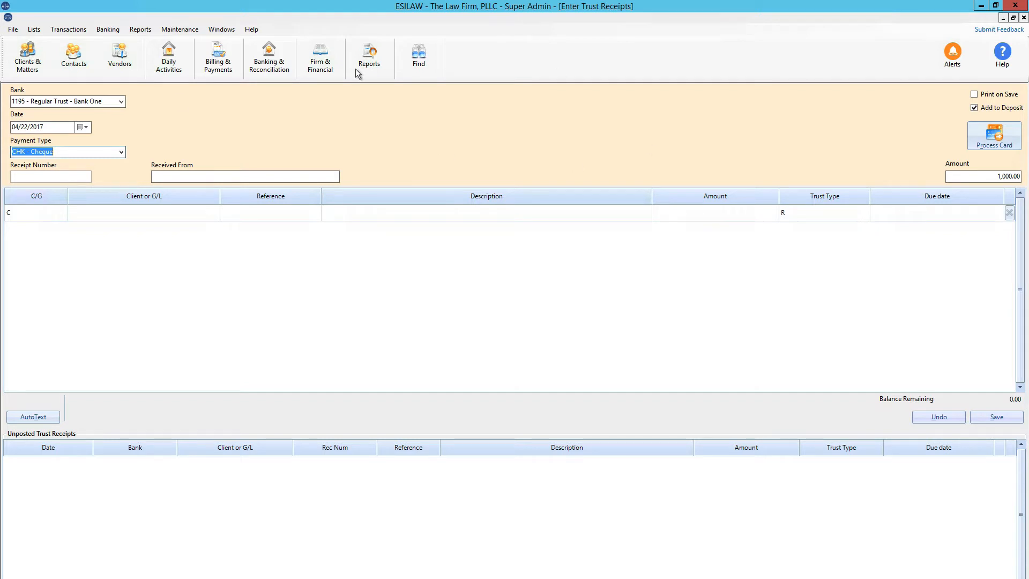
Give the trust receipt number 8 and enter "Person who paid" as the payer it was received from
click(34, 178)
text(8)
click(202, 180)
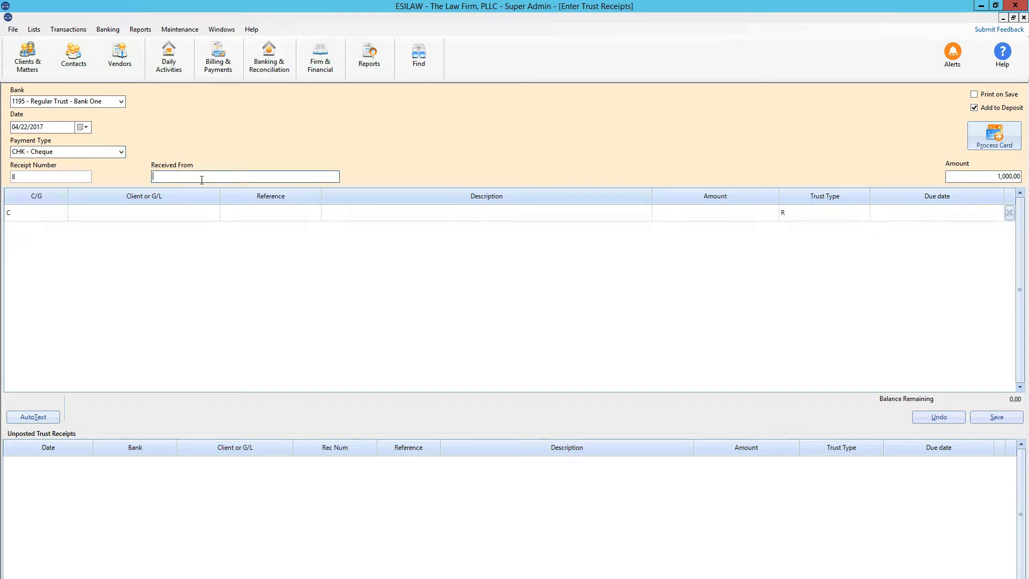
text(OP)
key(BackSpace)
key(BackSpace)
text(Pae)
key(BackSpace)
key(BackSpace)
text(erson)
Allocate the first receipt line to Z Client A, matter "Client A, Matter A"
click(95, 213)
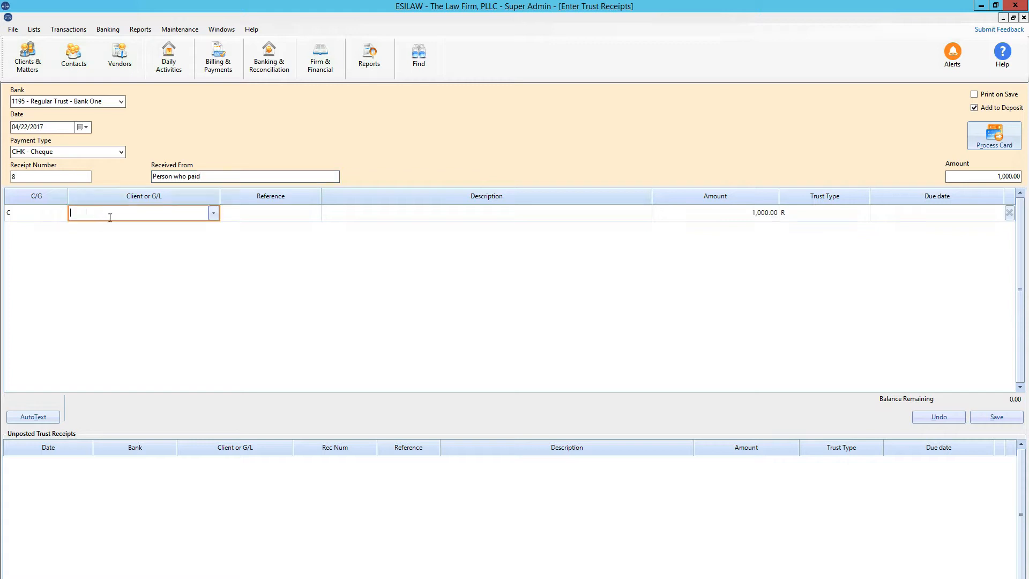
click(213, 214)
click(420, 292)
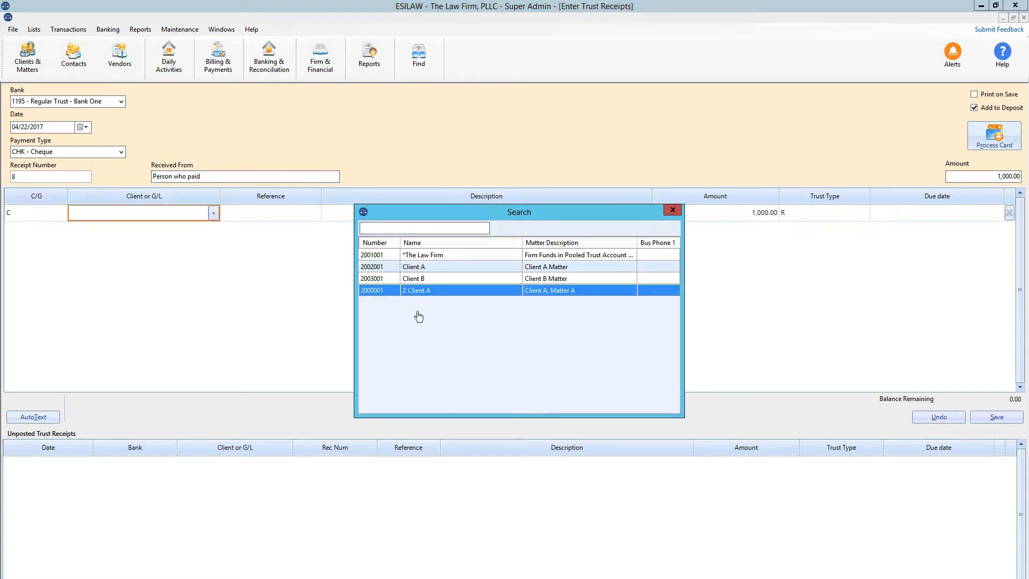
double_click(429, 290)
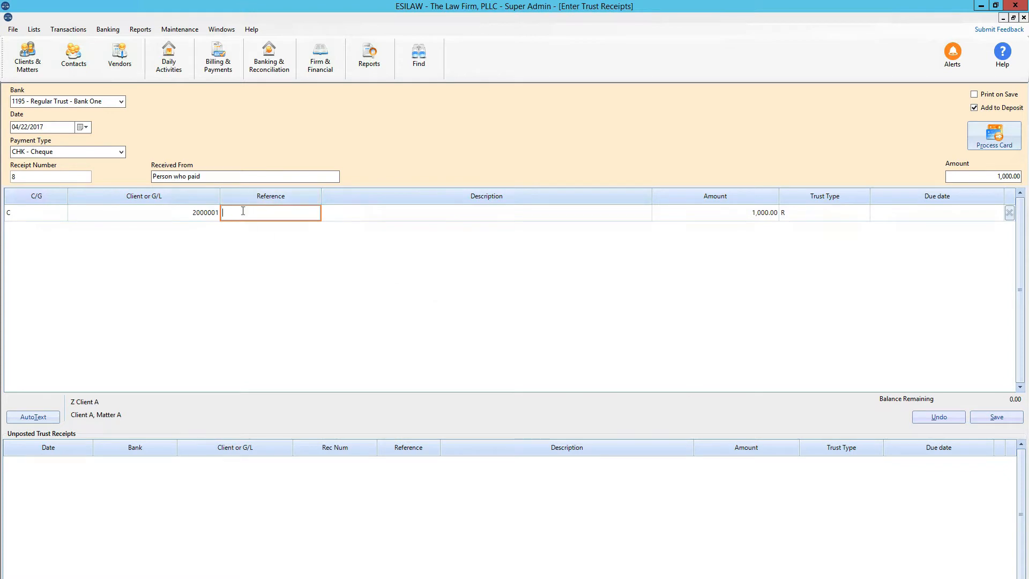
Enter reference 12343 and description "Desc" on the receipt line, and save the receipt
text(12343)
click(394, 214)
text(Desc)
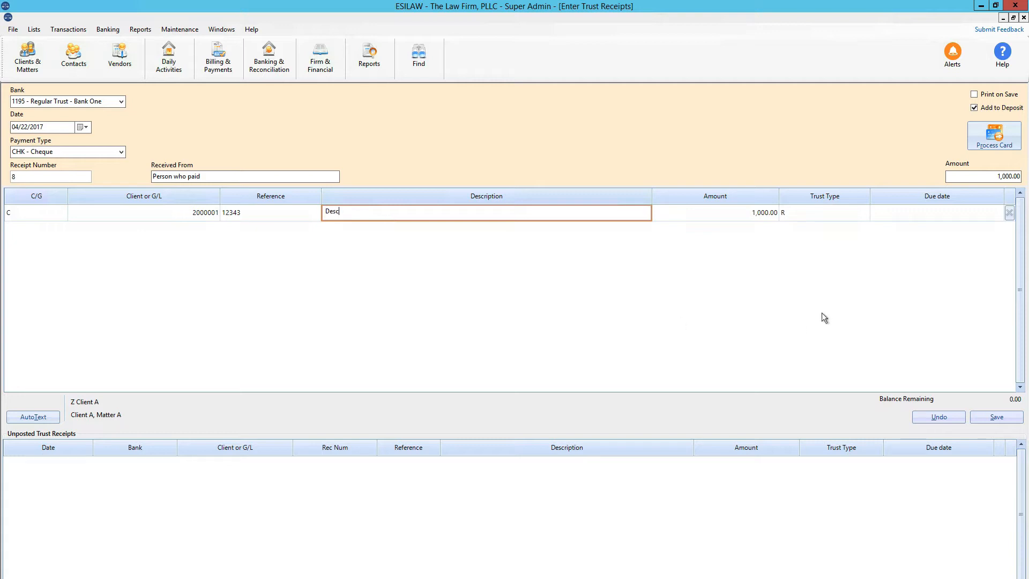
key(Return)
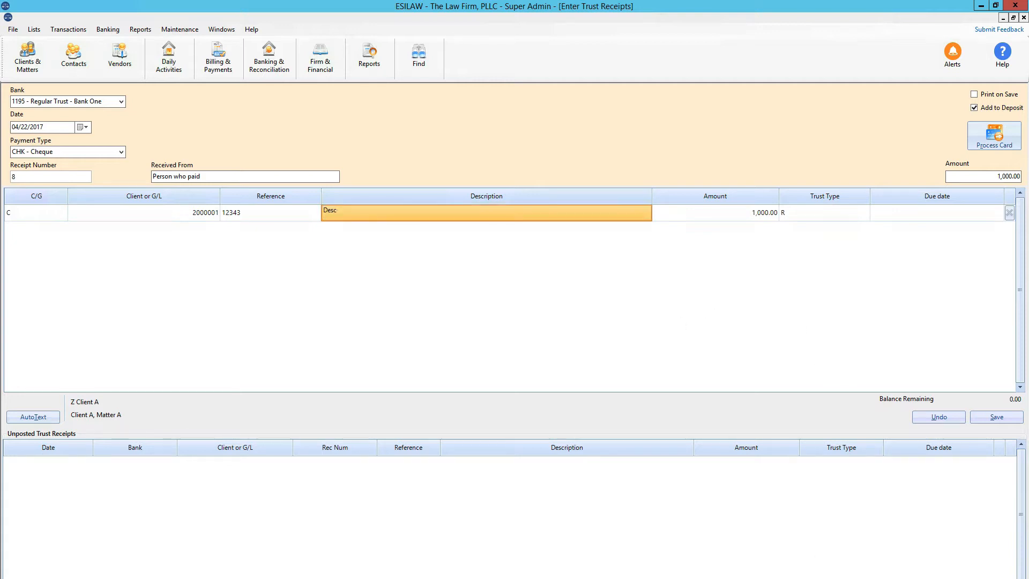
click(990, 420)
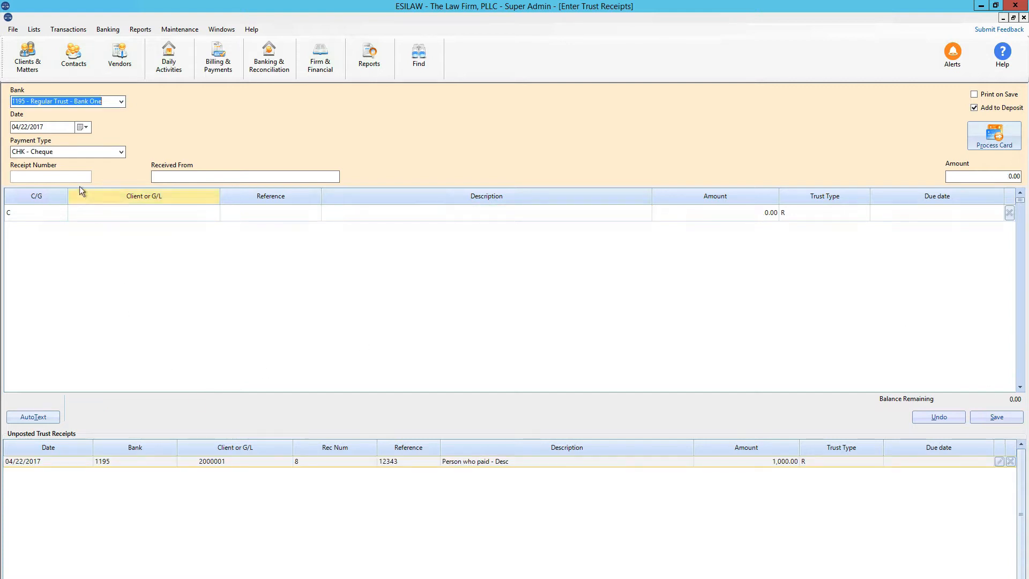
Start a second trust receipt numbered 9, received from "Client Name", with an amount of 4,000.00
click(39, 176)
text(9)
click(221, 177)
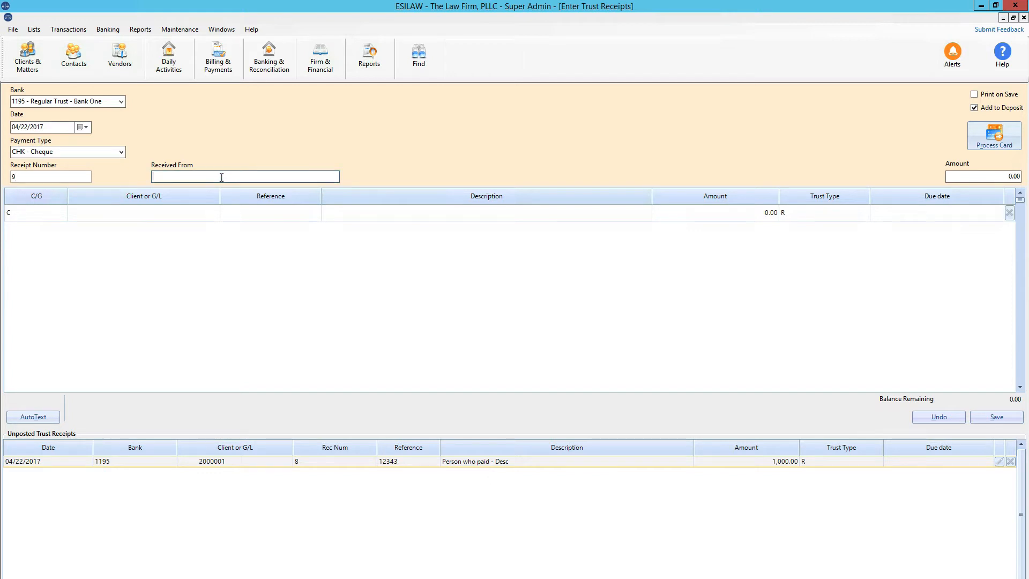
text(Cl)
key(BackSpace)
key(BackSpace)
text(Client Na)
click(1003, 176)
text(4000)
Allocate the second receipt's line to Z Client A, matter "Client A, Matter A"
click(150, 220)
click(217, 214)
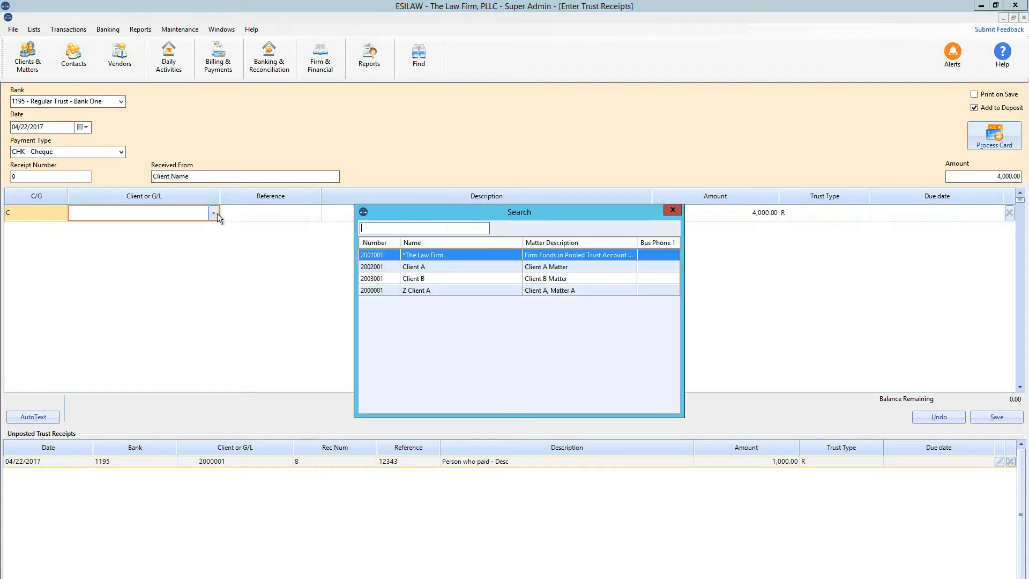
click(403, 292)
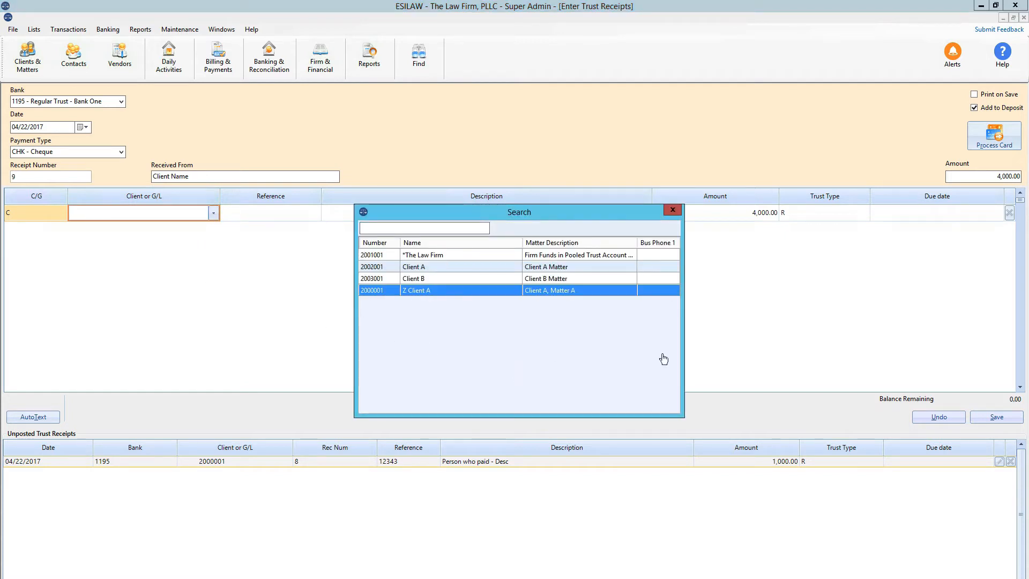
double_click(535, 290)
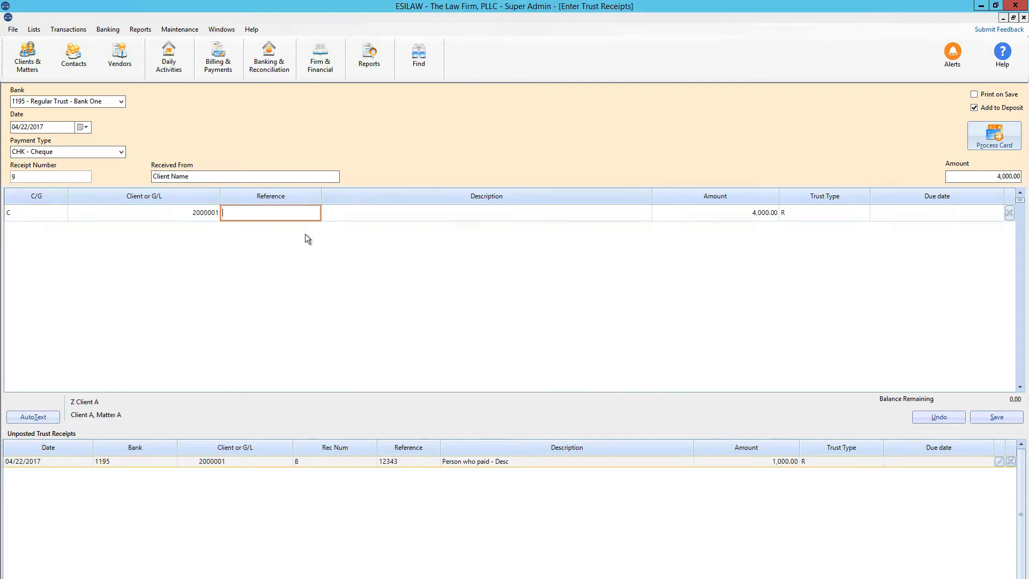
Enter reference 3983 and description "Desc" for the second receipt, and save it
text(3983)
key(Tab)
text(Desc)
key(Tab)
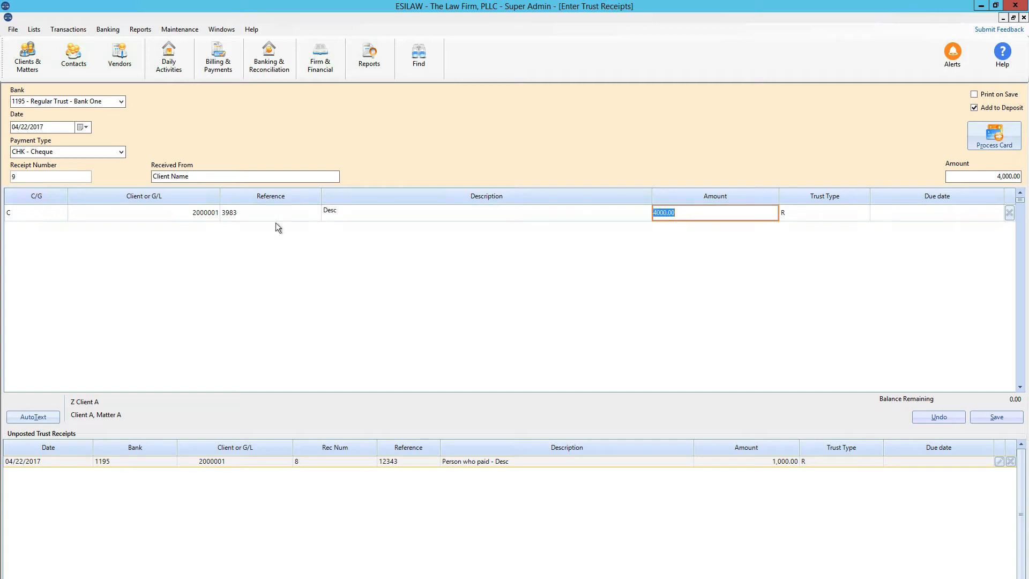
click(983, 415)
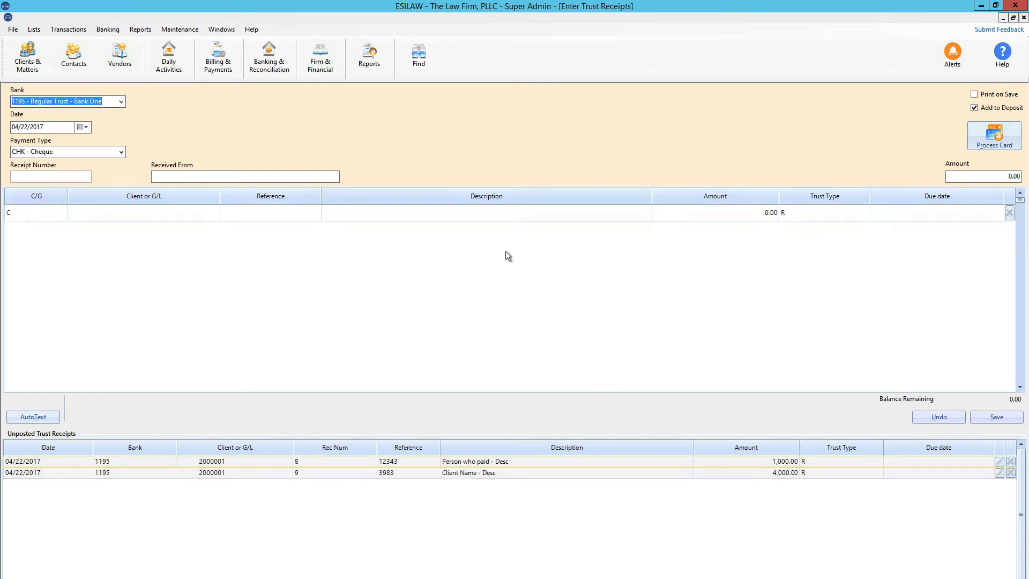
Reopen unposted receipt 8 for editing and save it again, and post both trust receipts and close the form
click(241, 462)
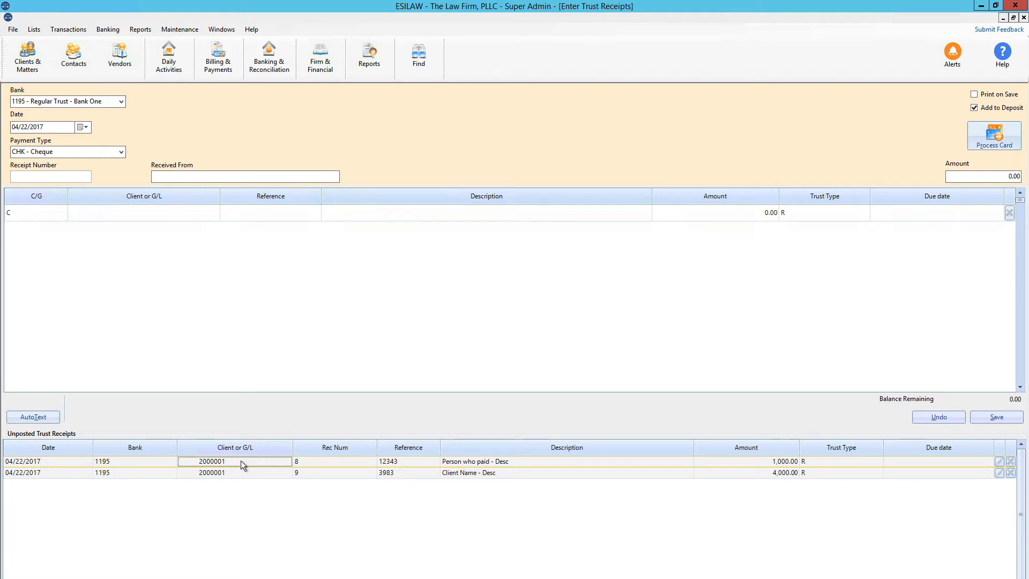
double_click(240, 461)
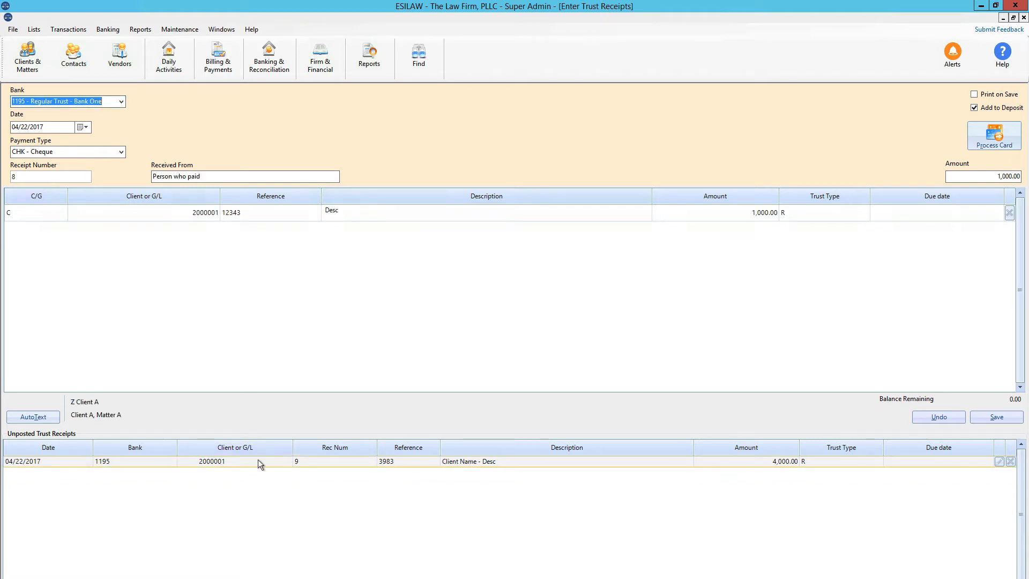
click(990, 416)
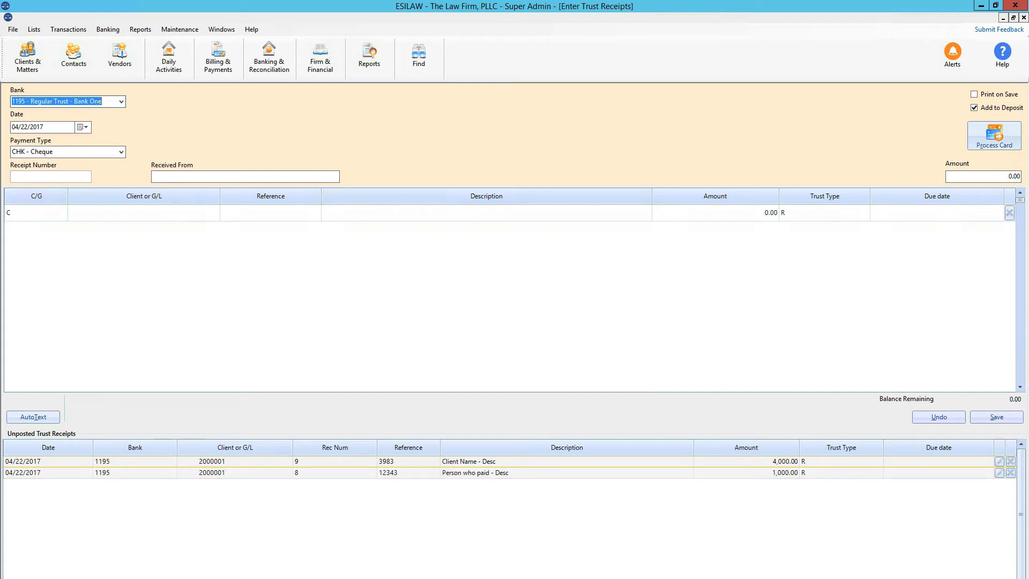
key(Escape)
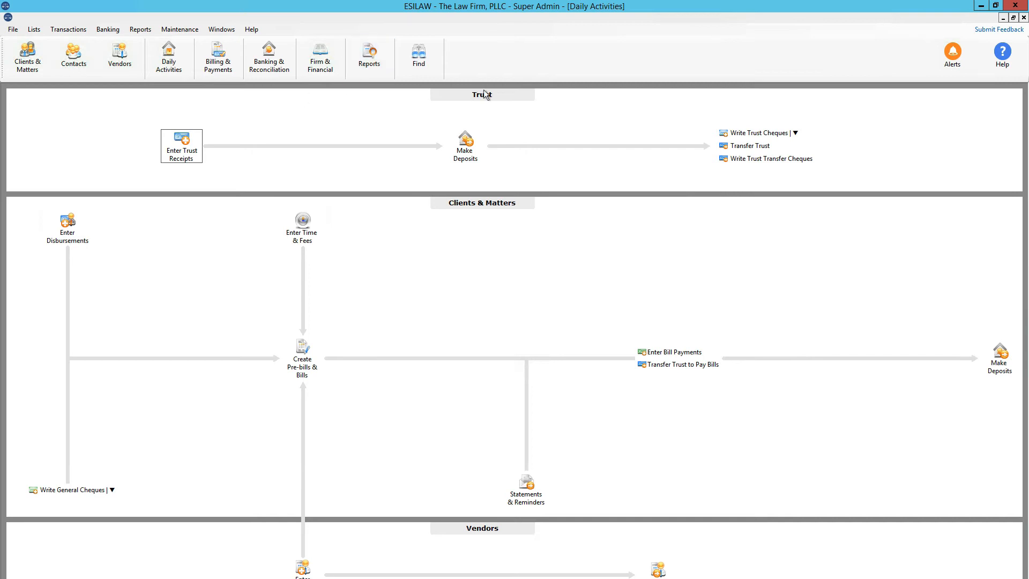
Make a trust deposit of both receipts into account 1195 - Regular Trust - Bank One, without printing the deposit listing
click(465, 148)
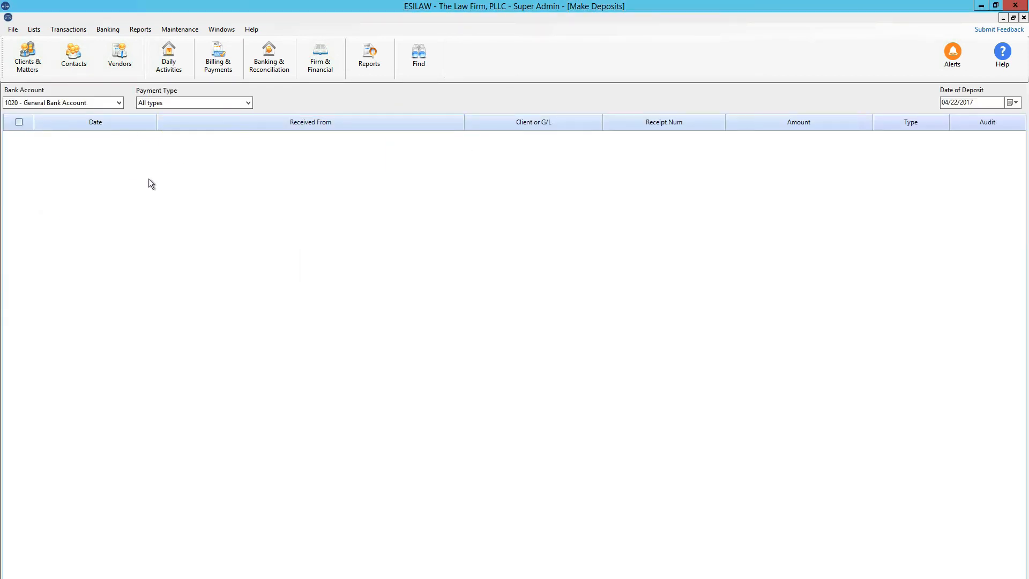
click(120, 105)
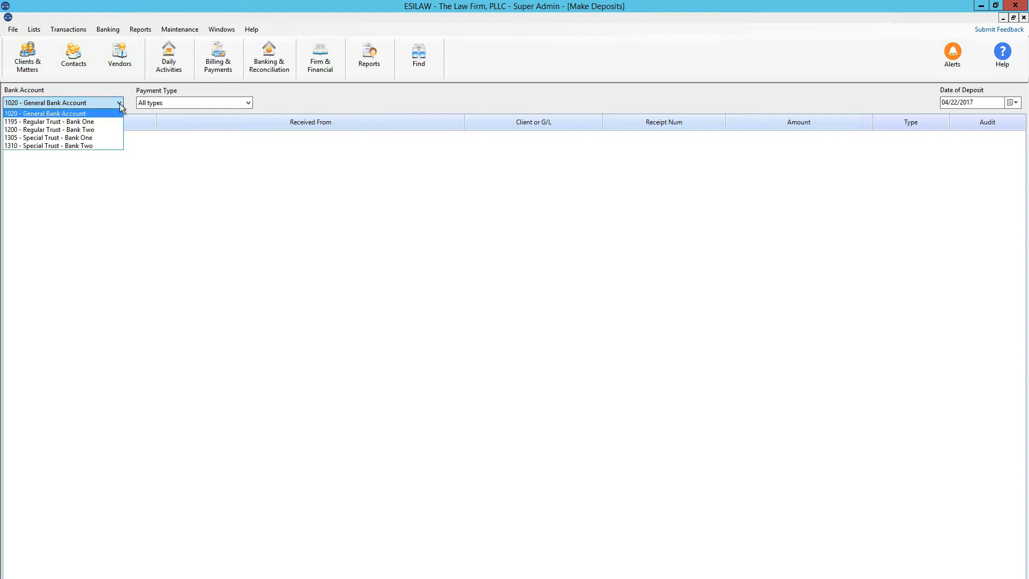
click(69, 122)
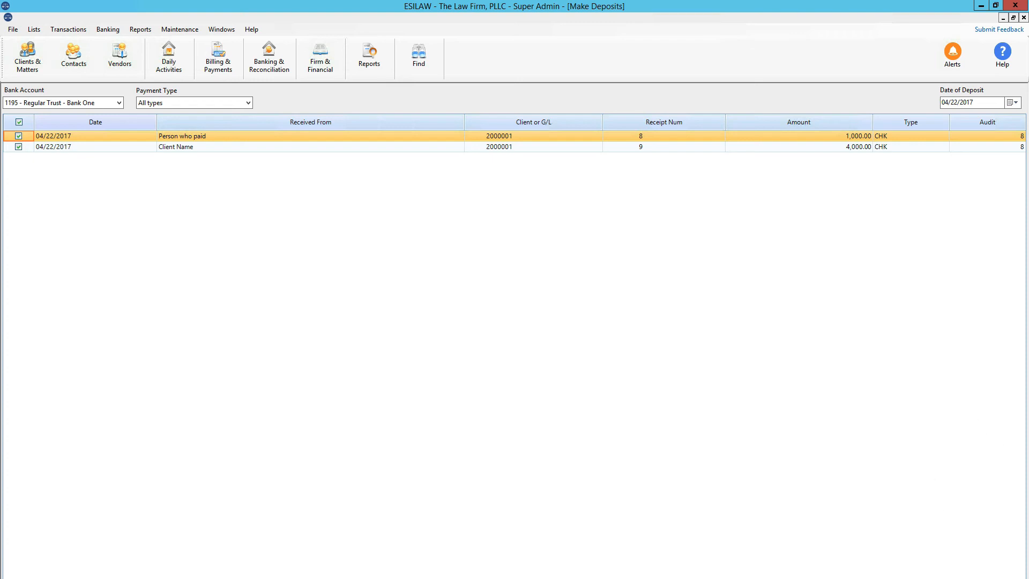
click(933, 577)
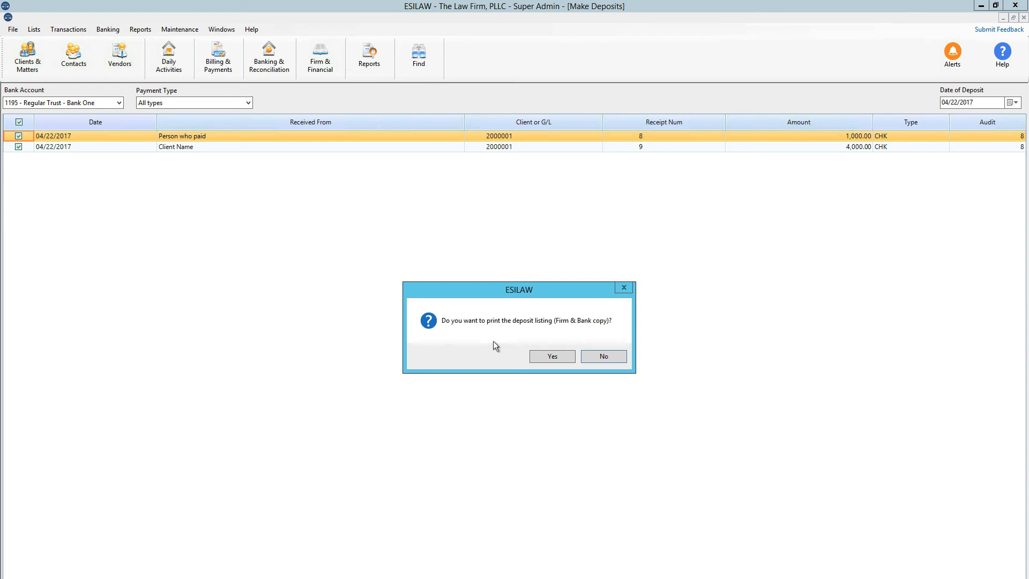
click(608, 357)
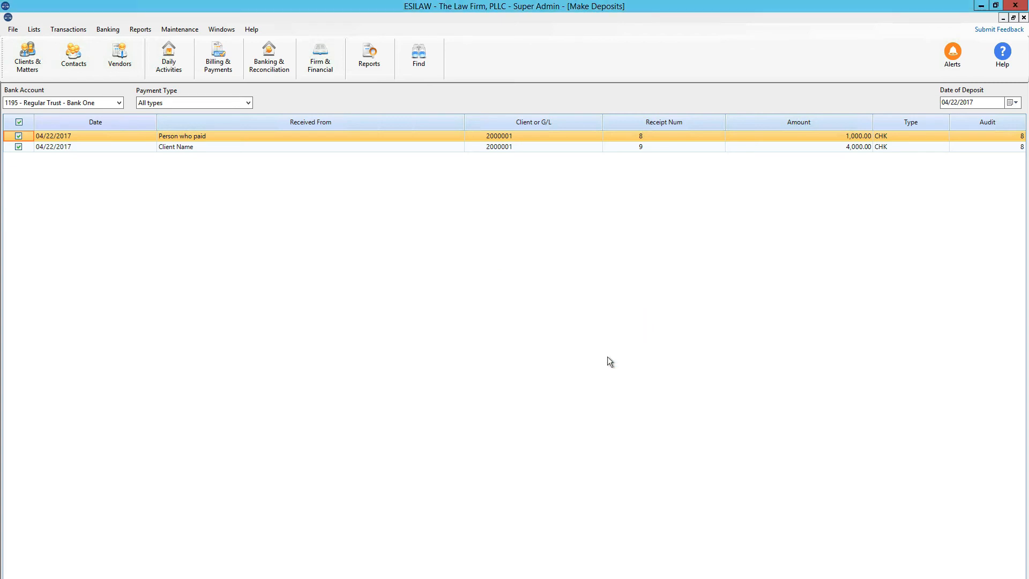